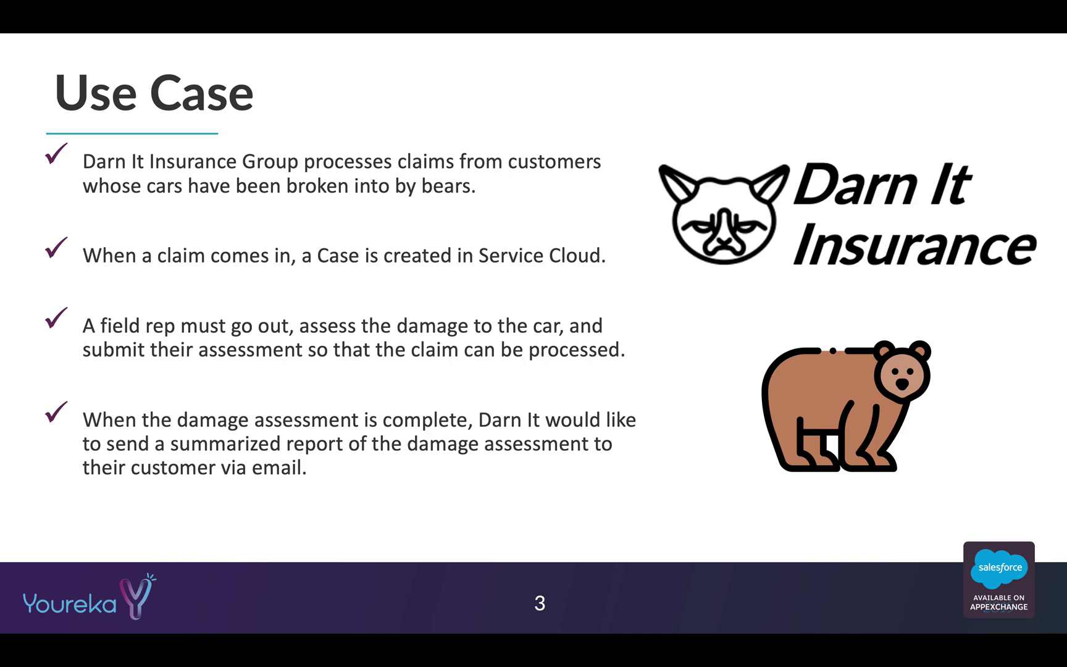
# Advance the slideshow to slide 4, 'Tech Stack', covering Youreka, Salesforce and Conga Composer.
pyautogui.press('Right')
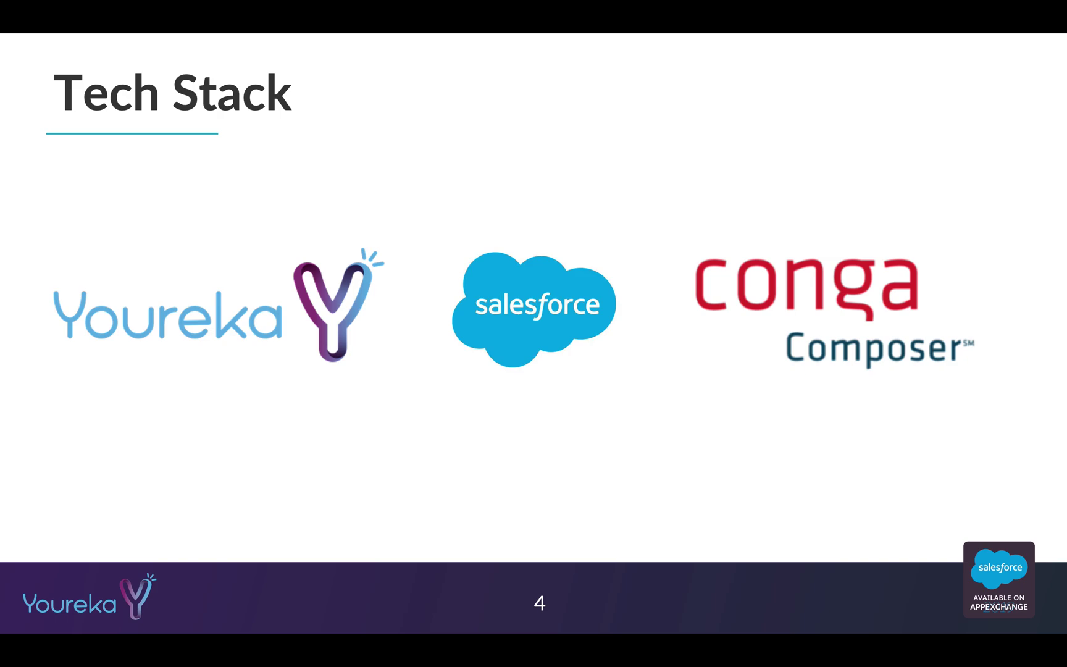
# Advance the slideshow to slide 5, 'Demo Flow / Solution'.
pyautogui.press('Right')
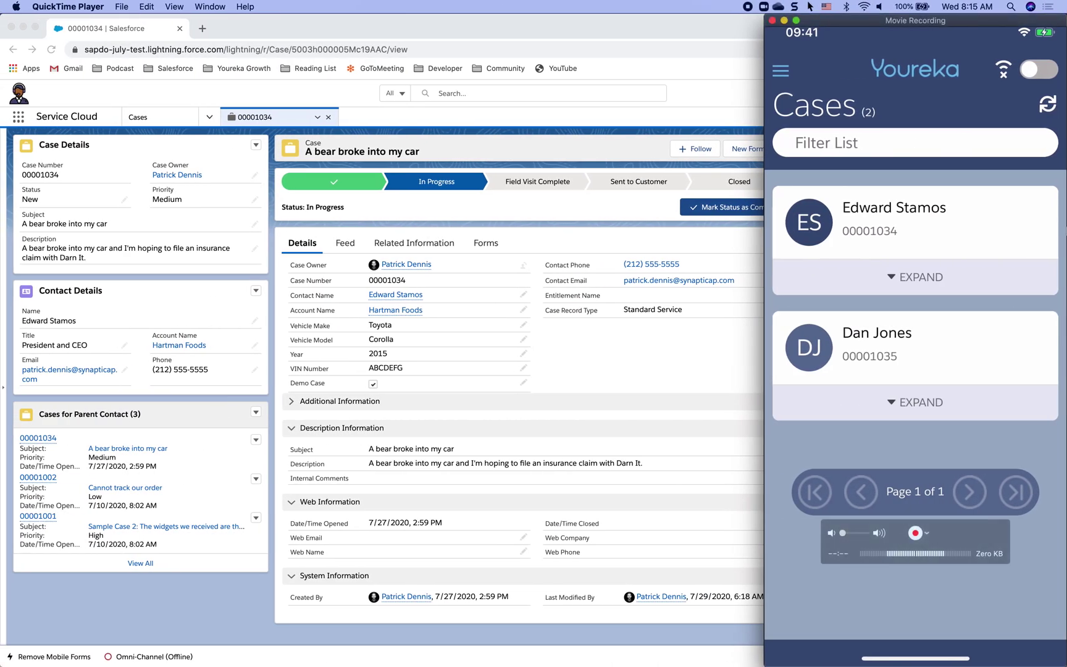
# Bring up the Darn It Insurance PDF report in Preview, then reposition and enlarge its window.
pyautogui.press('super+Tab')
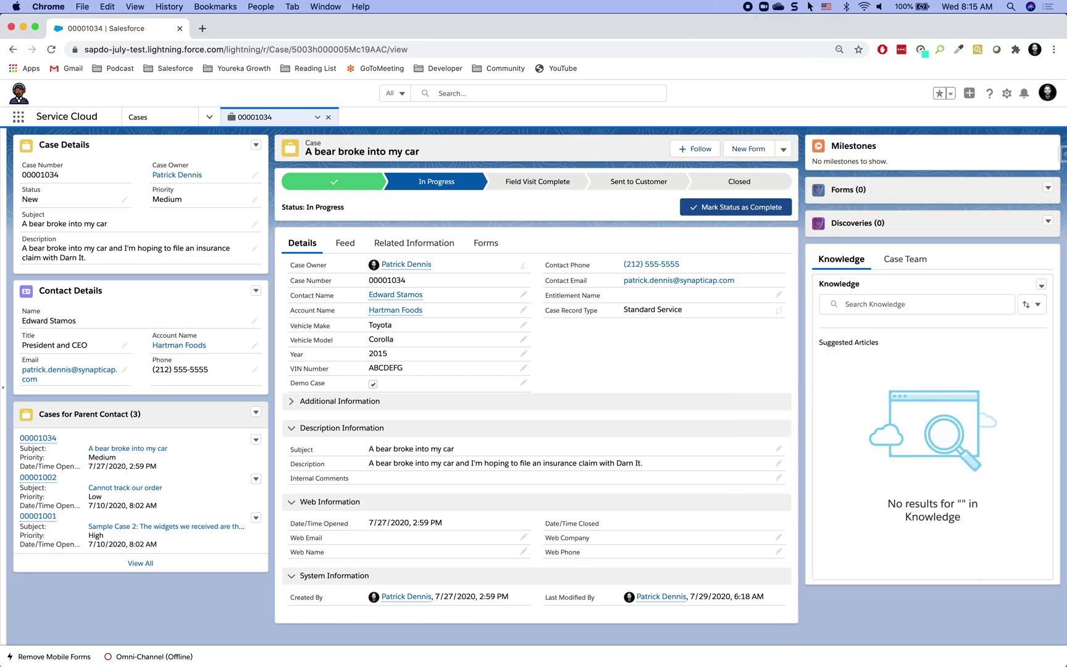
pyautogui.press('super+Tab')
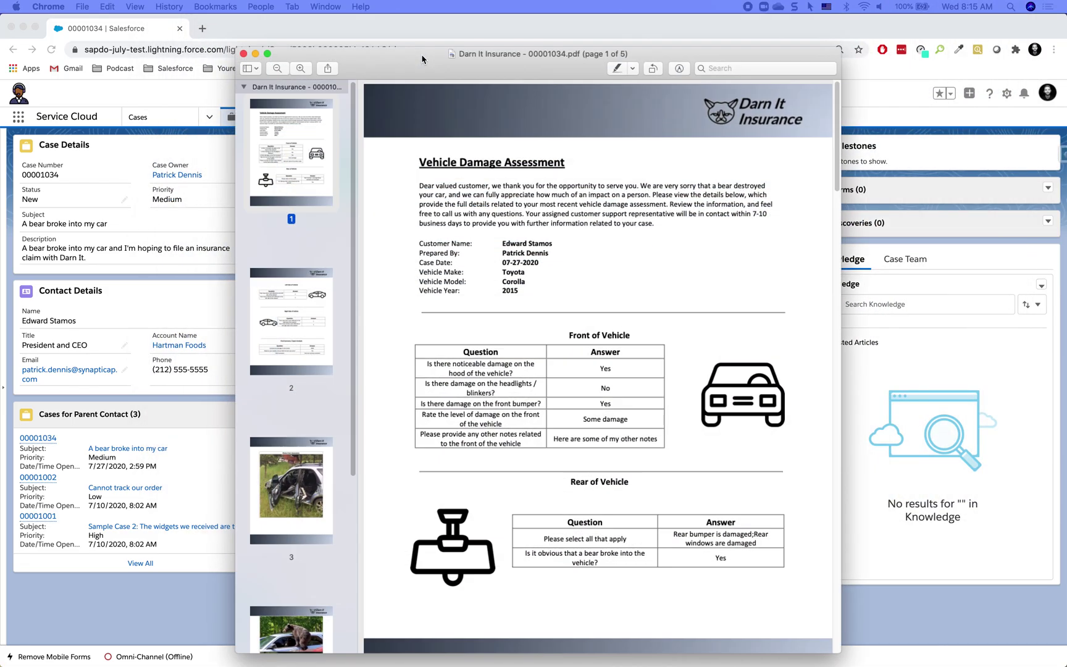
pyautogui.moveTo(422, 58); pyautogui.dragTo(371, 25)
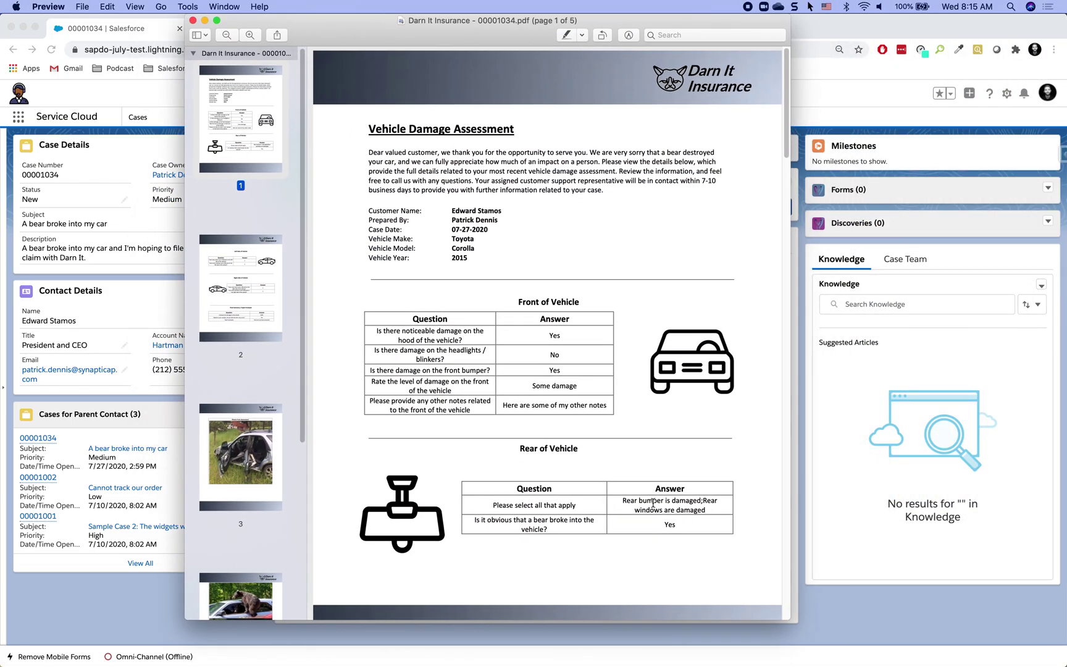
pyautogui.moveTo(791, 619); pyautogui.dragTo(858, 660)
# Read through pages 1–3: damage answers, the 4000 estimate, down to the assessment photos.
pyautogui.scroll(5, 613, 461)
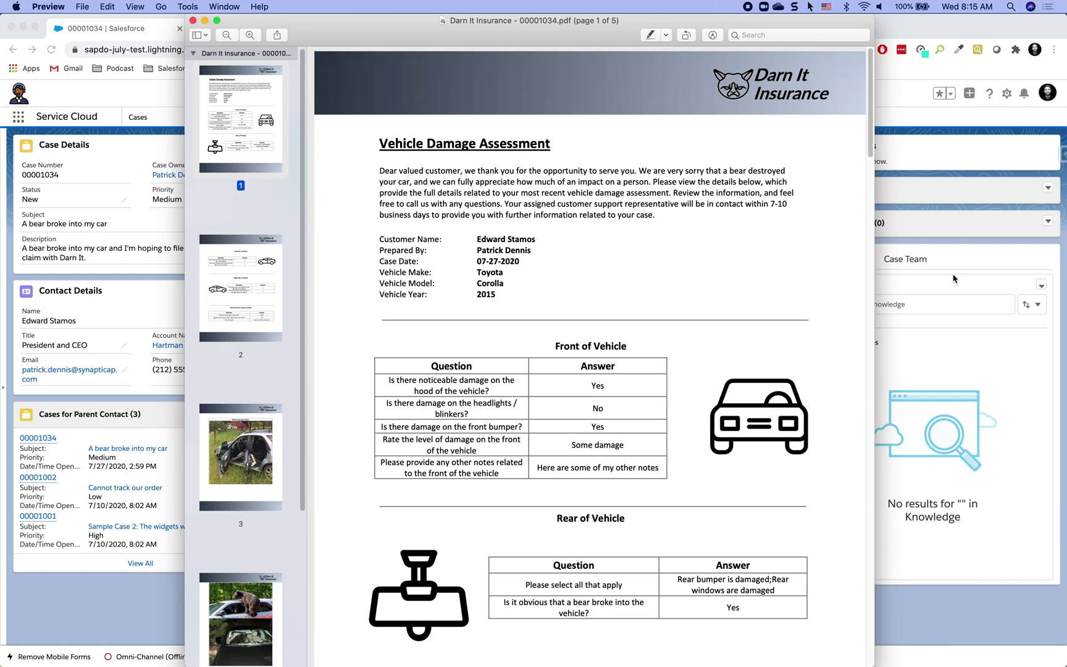
pyautogui.scroll(-1, 588, 324)
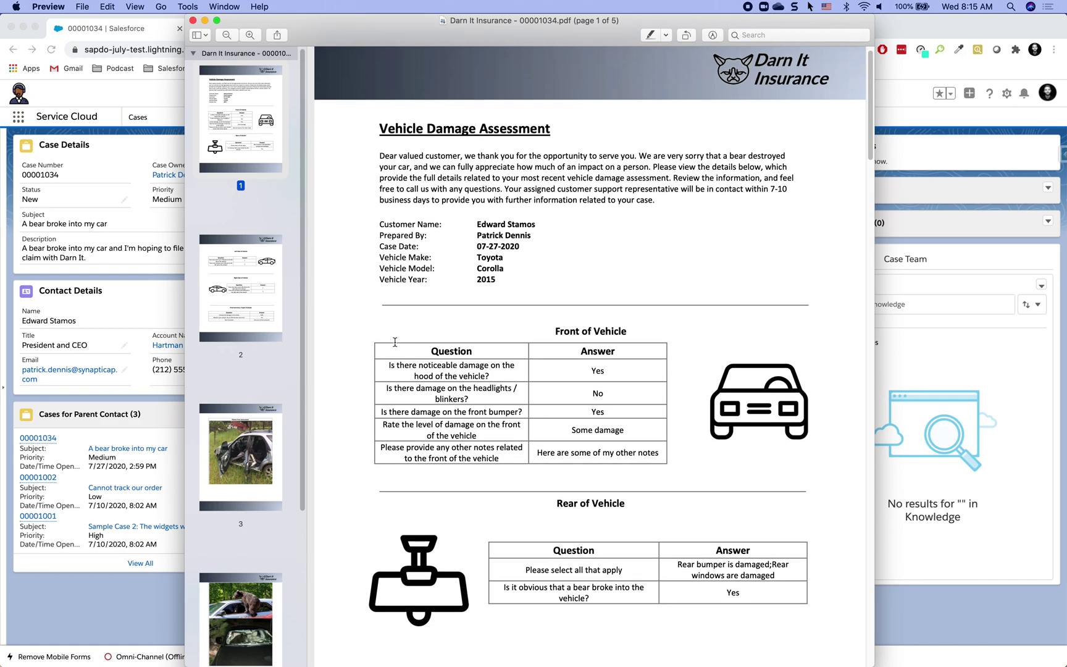
pyautogui.scroll(-3, 344, 348)
pyautogui.scroll(-2, 343, 348)
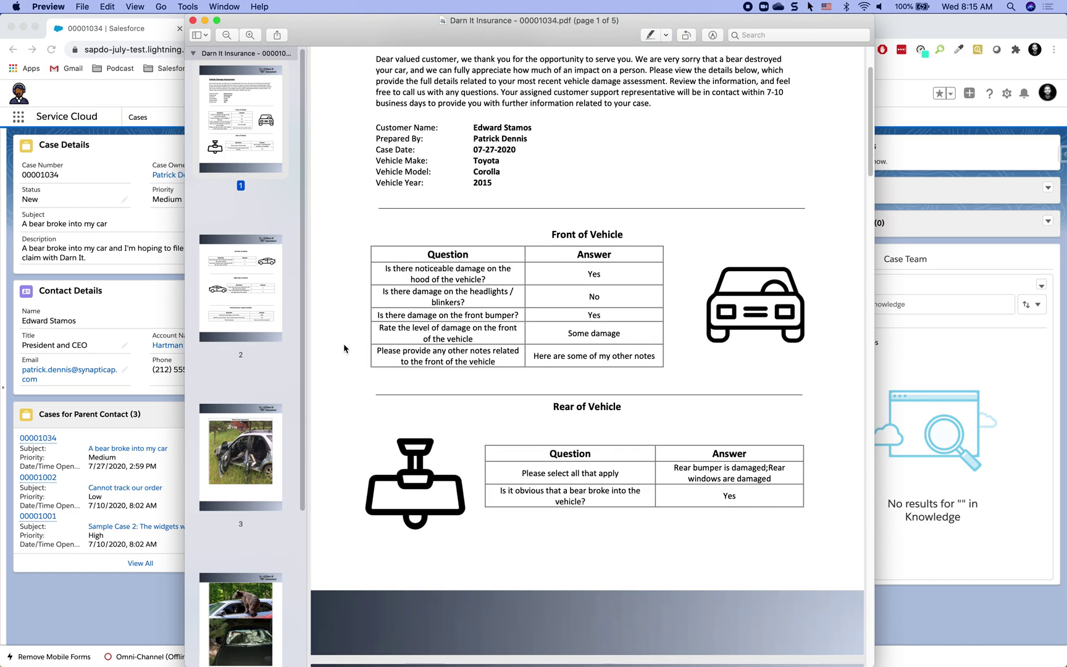
pyautogui.scroll(3, 344, 323)
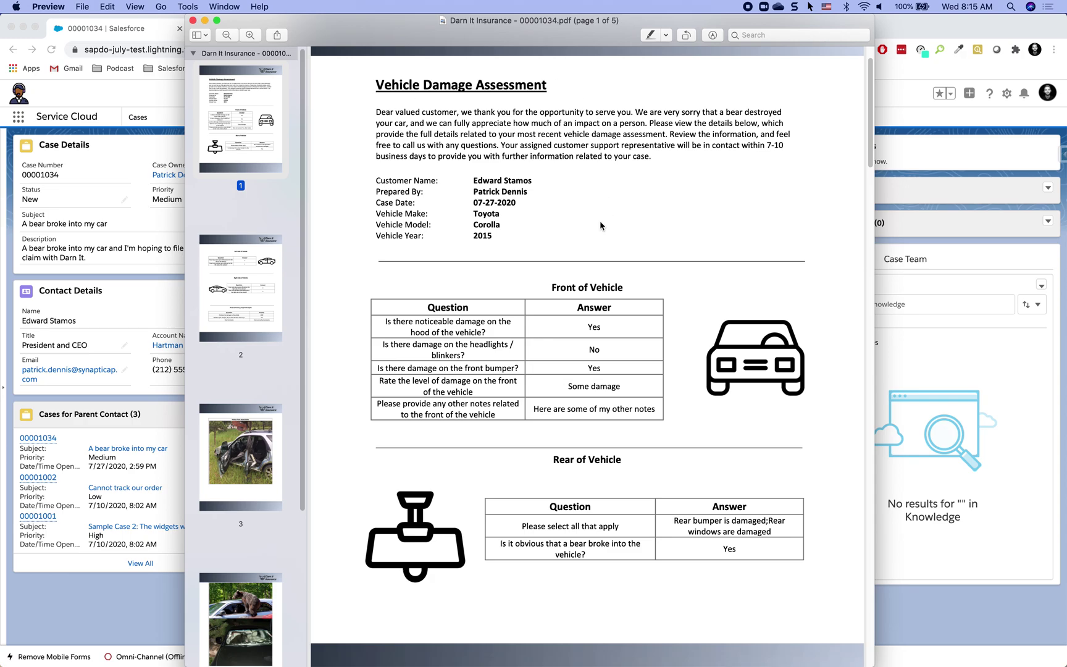
pyautogui.click(471, 284)
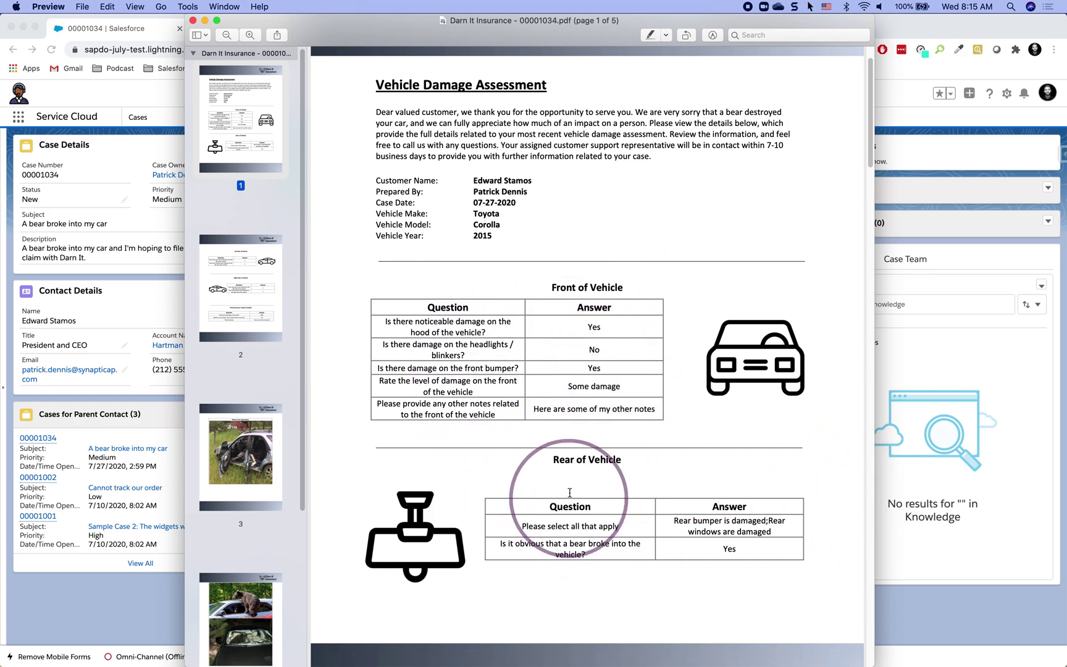
pyautogui.scroll(-10, 645, 543)
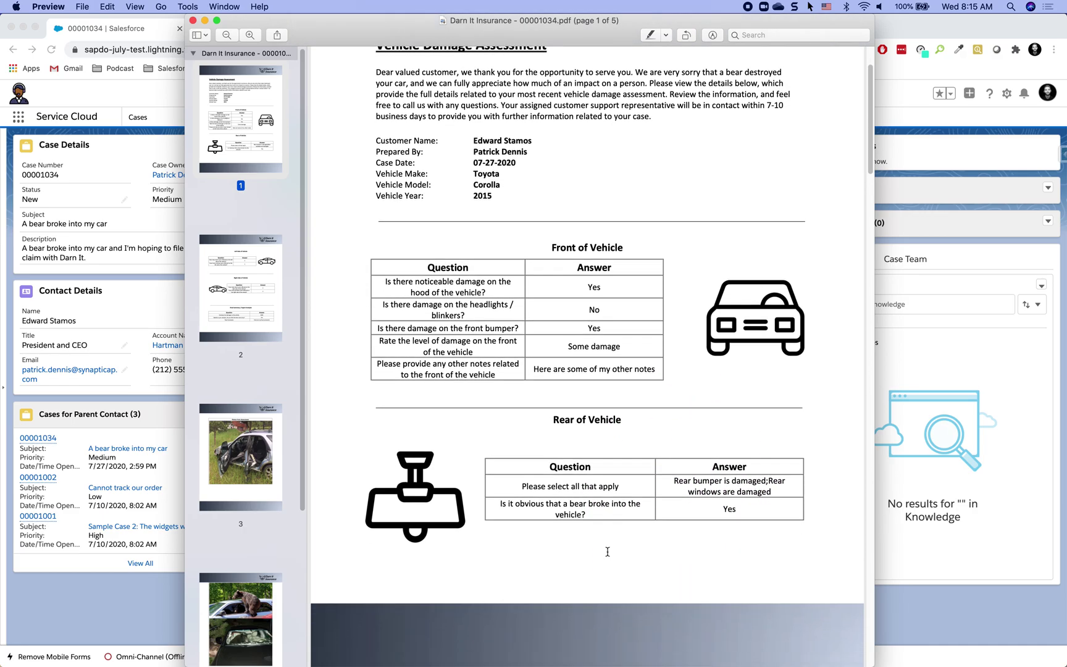
pyautogui.scroll(-9, 608, 551)
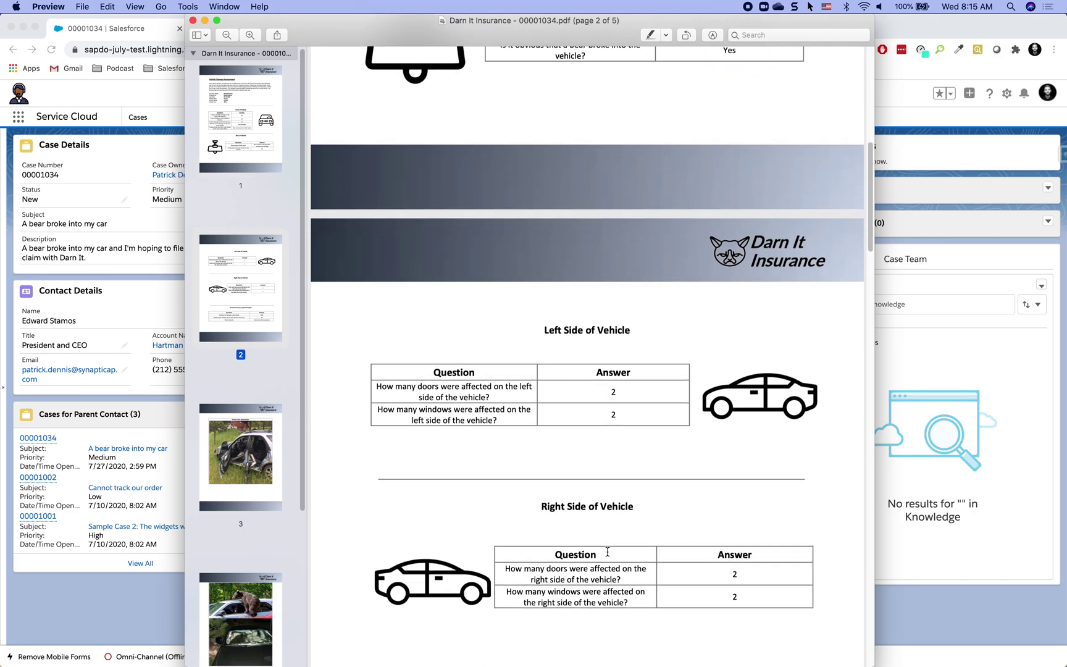
pyautogui.scroll(-1, 607, 551)
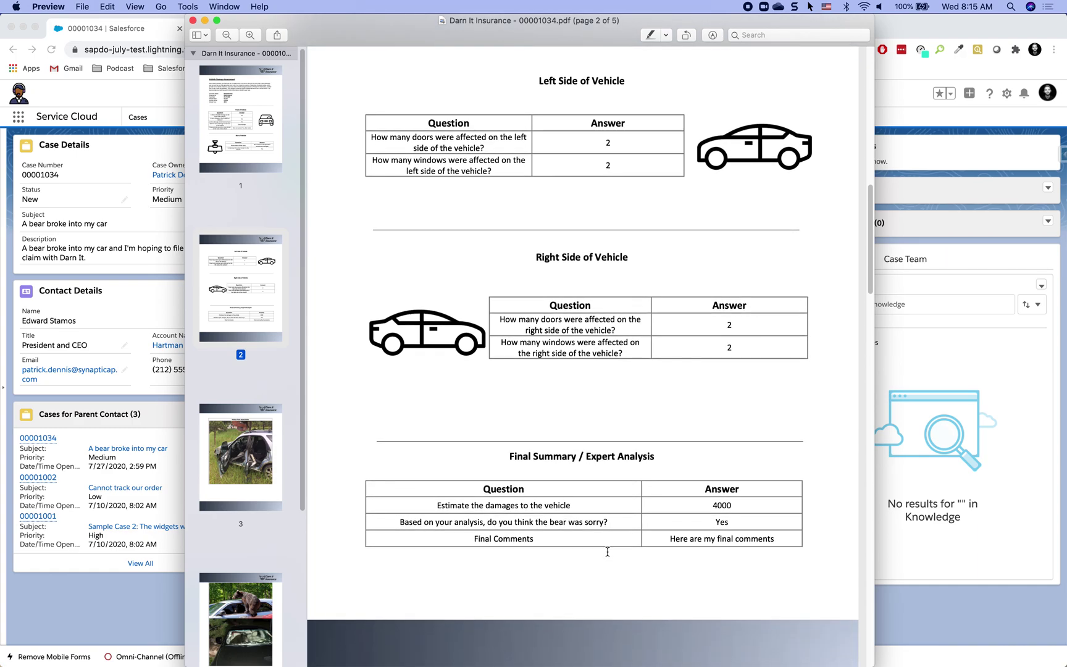
pyautogui.scroll(-5, 607, 551)
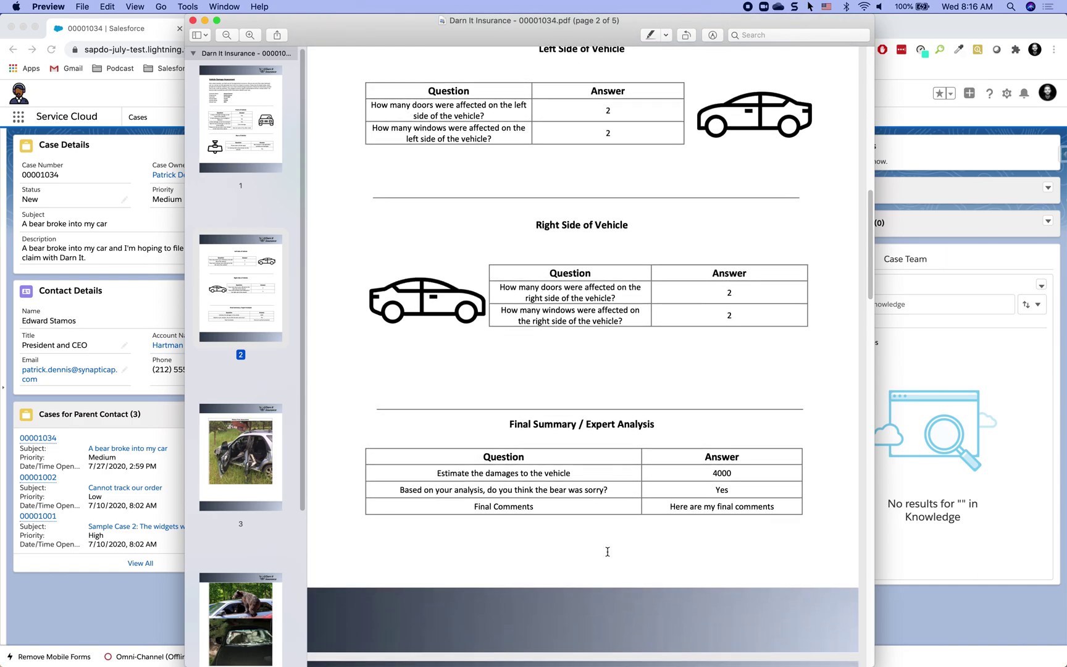
pyautogui.scroll(-13, 607, 552)
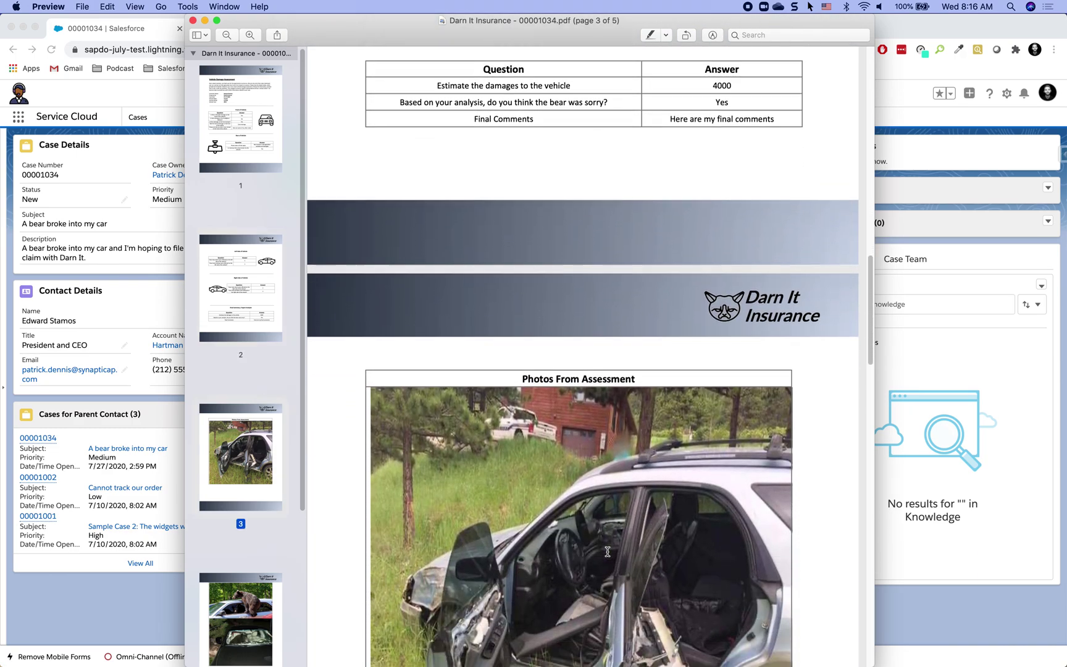
# Look over the assessment photo, then drag the Preview window aside to reveal the case page.
pyautogui.scroll(-2, 607, 551)
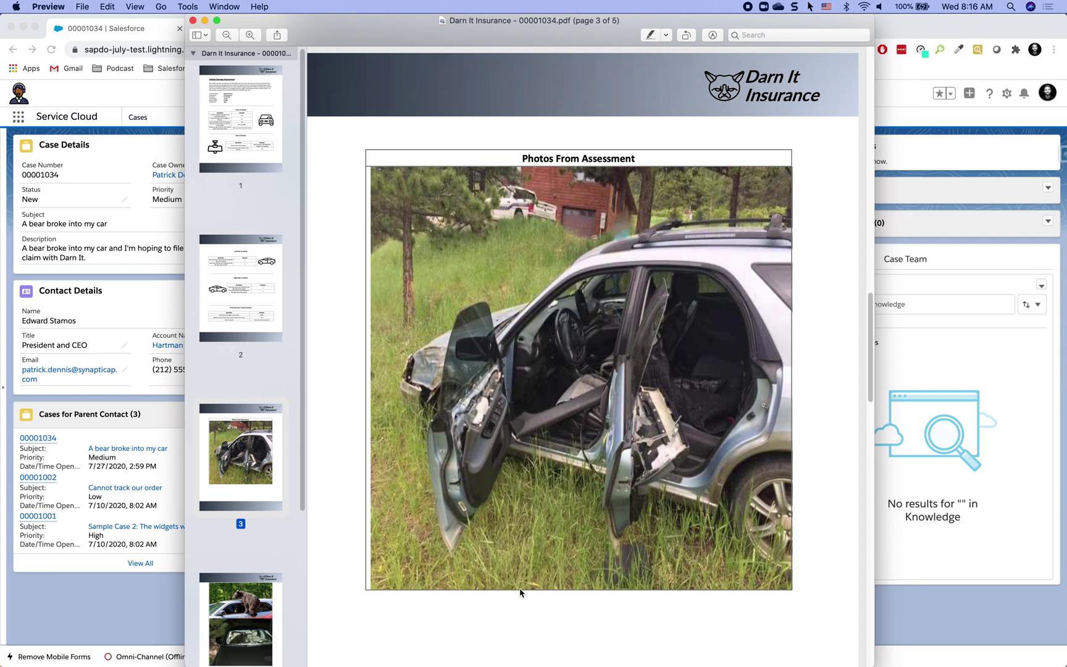
pyautogui.scroll(-1, 519, 592)
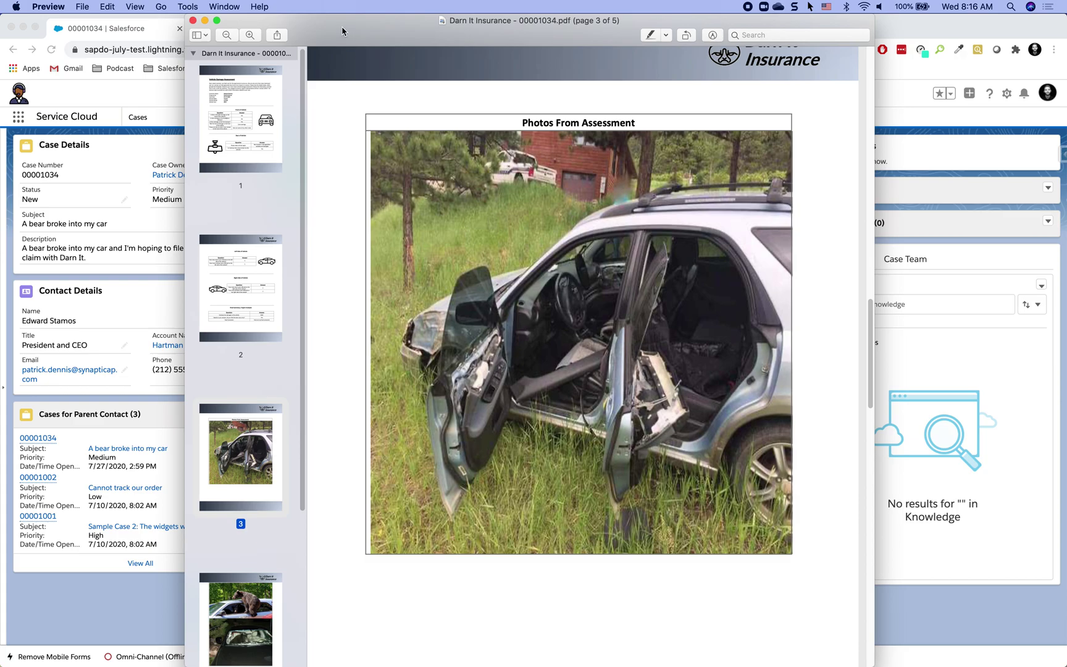
pyautogui.moveTo(308, 34); pyautogui.dragTo(1043, 31)
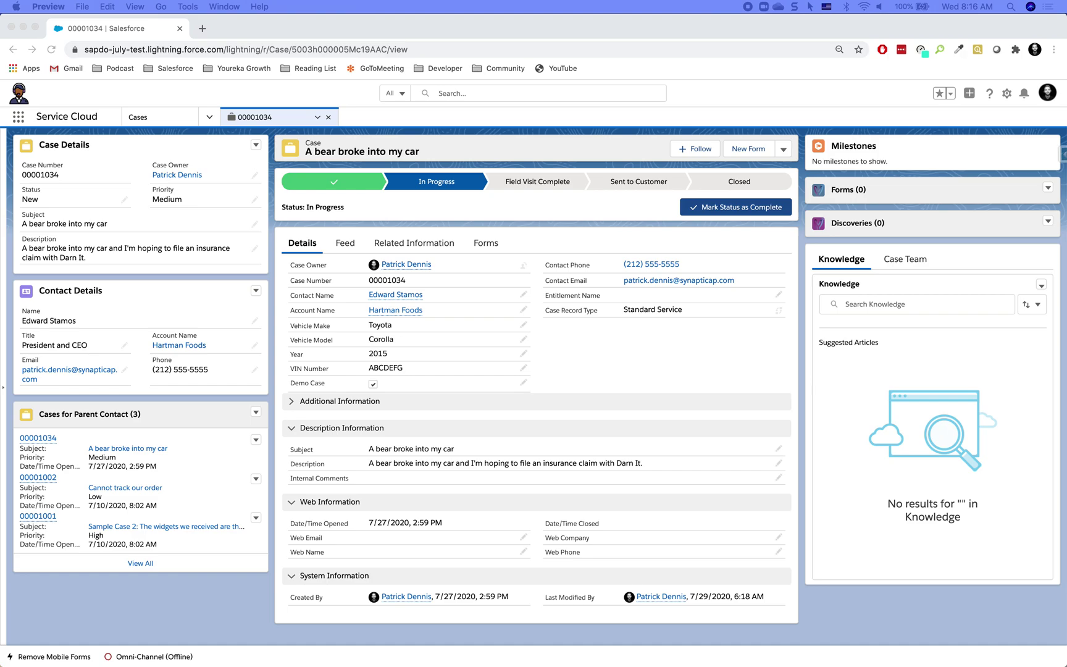
# Narrow the Chrome case page window so Youreka's two-case Cases list shows on the right.
pyautogui.click(453, 135)
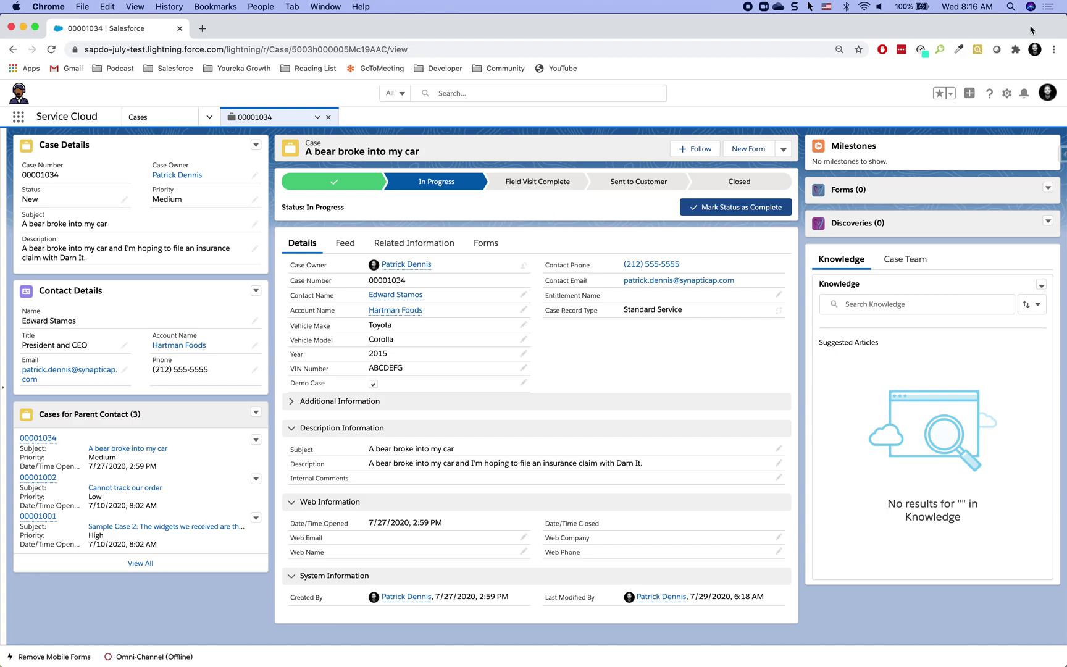
pyautogui.moveTo(1064, 16); pyautogui.dragTo(763, 9)
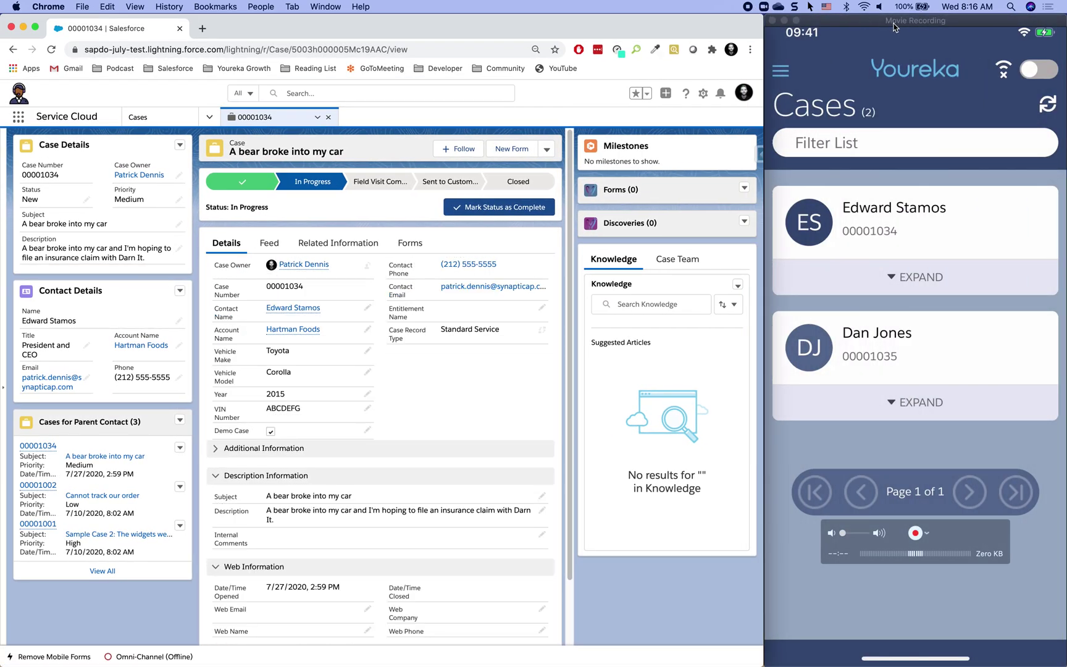
# Focus the mirrored Youreka mobile screen showing the Cases list for the bear break-in case.
pyautogui.click(768, 21)
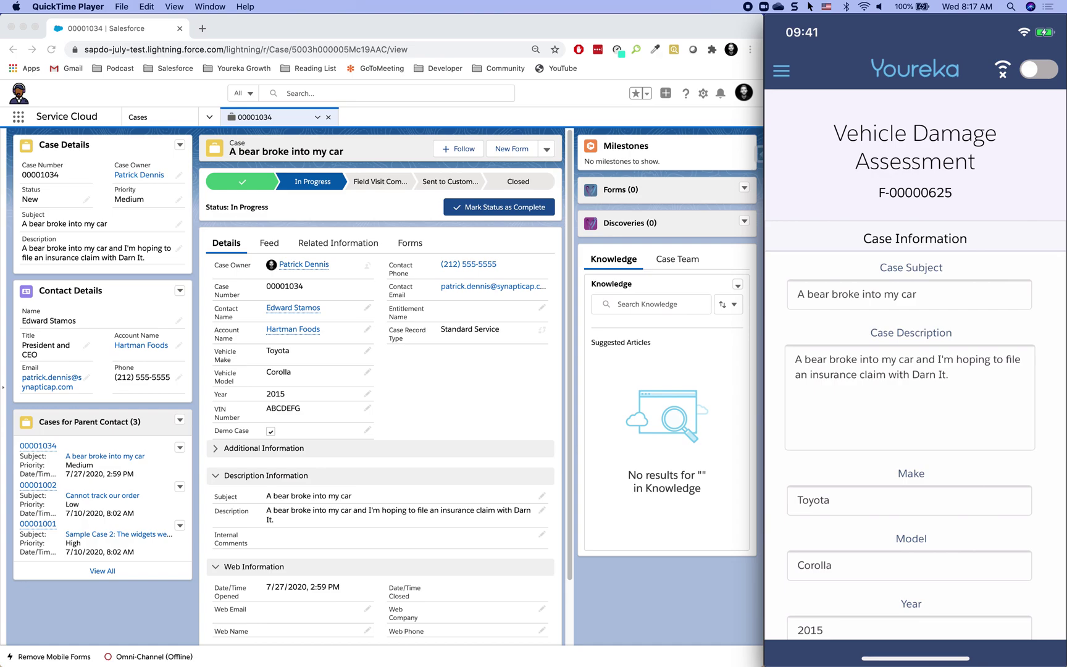
# Answer Yes for hood, headlight/blinker and front bumper damage; rate front 'A bear definitely broke into this vehicle'.
pyautogui.click(908, 500)
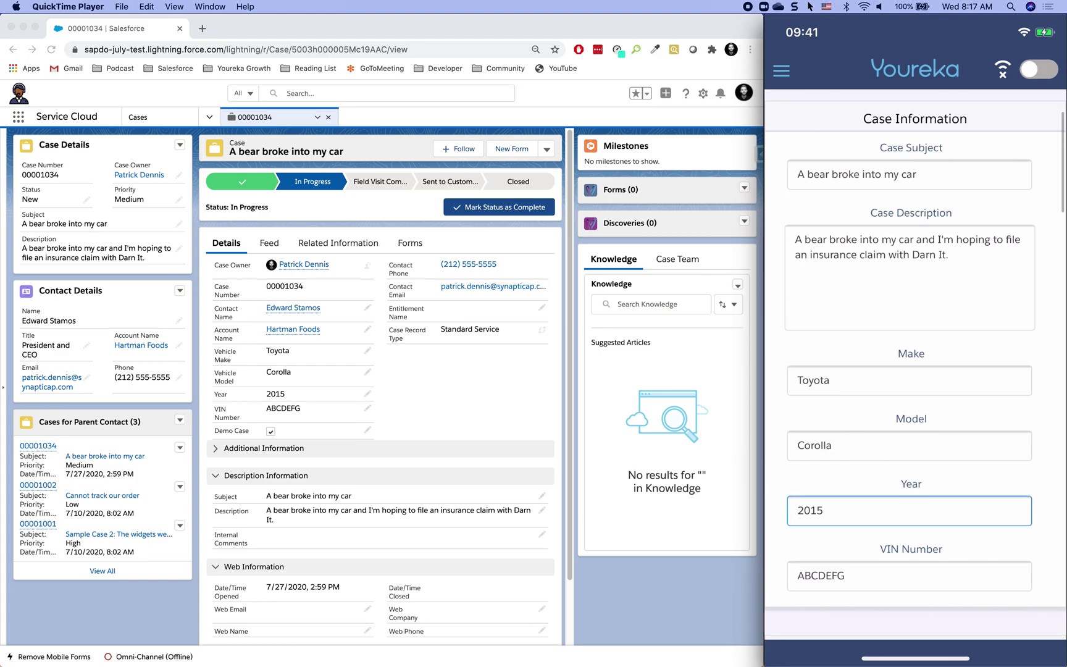
pyautogui.scroll(-2, 915, 364)
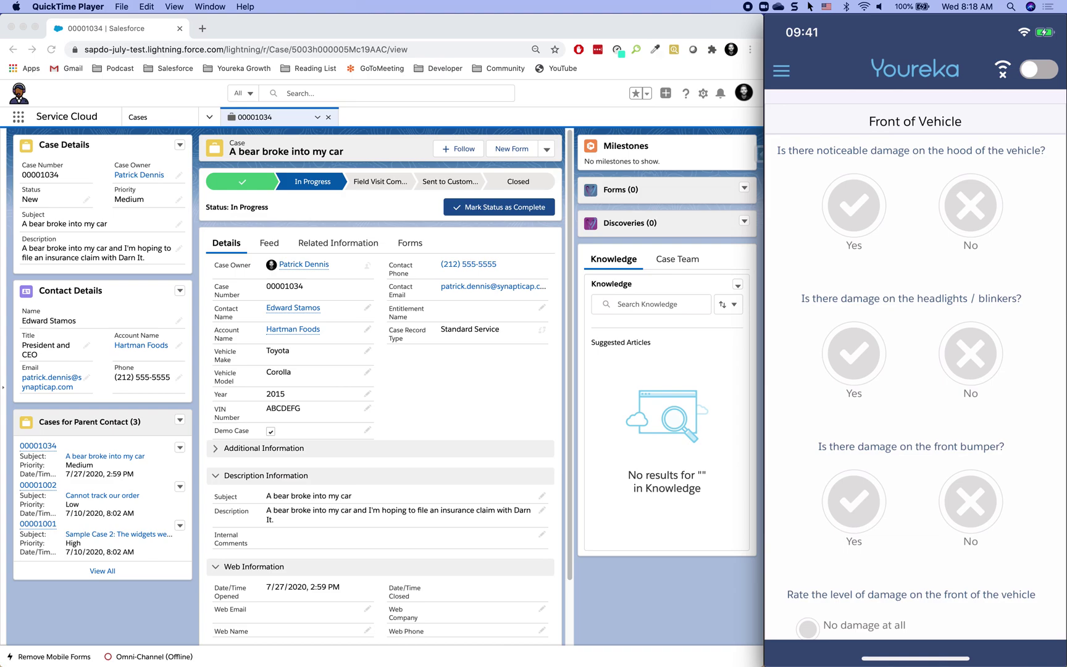
pyautogui.click(854, 205)
pyautogui.scroll(-2, 915, 363)
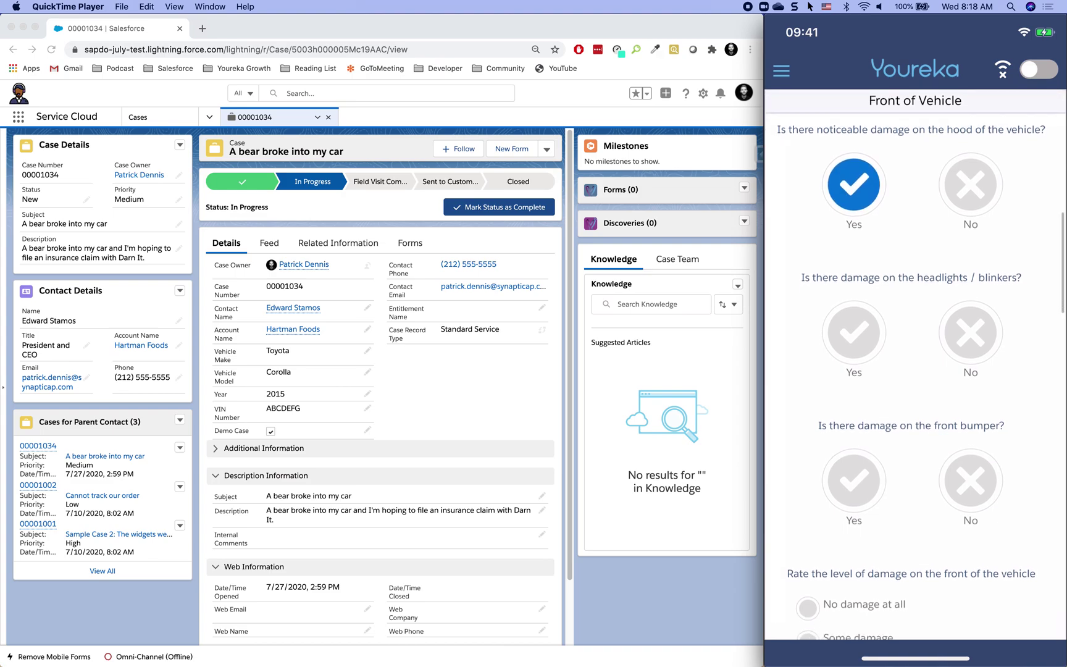
pyautogui.click(853, 294)
pyautogui.scroll(-4, 915, 363)
pyautogui.click(854, 326)
pyautogui.scroll(-6, 915, 363)
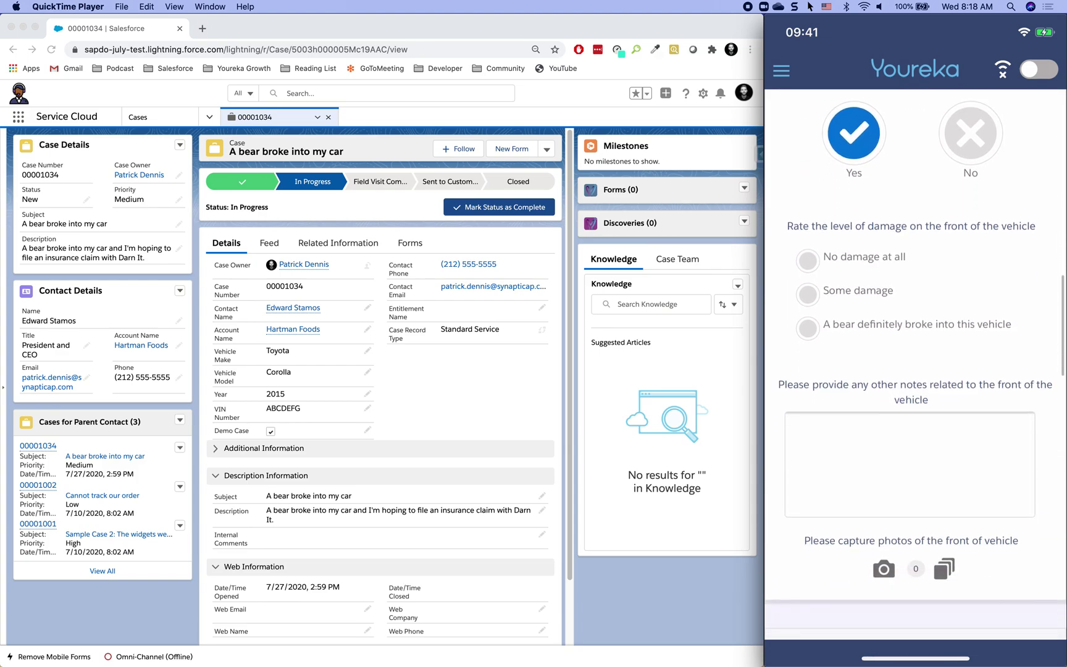
pyautogui.click(806, 326)
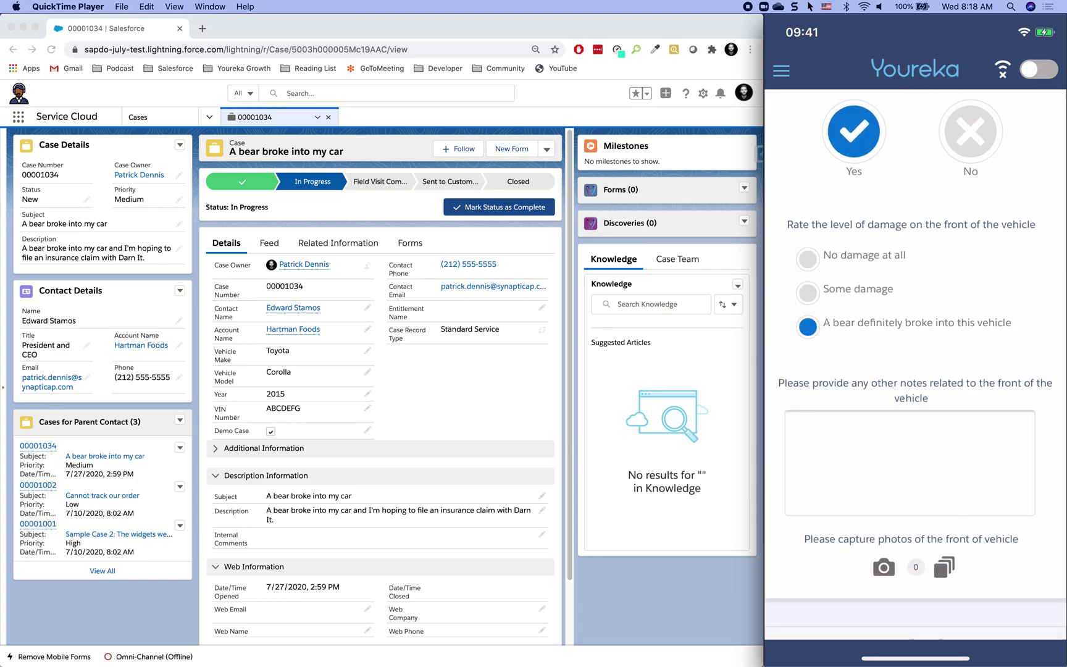
pyautogui.click(910, 463)
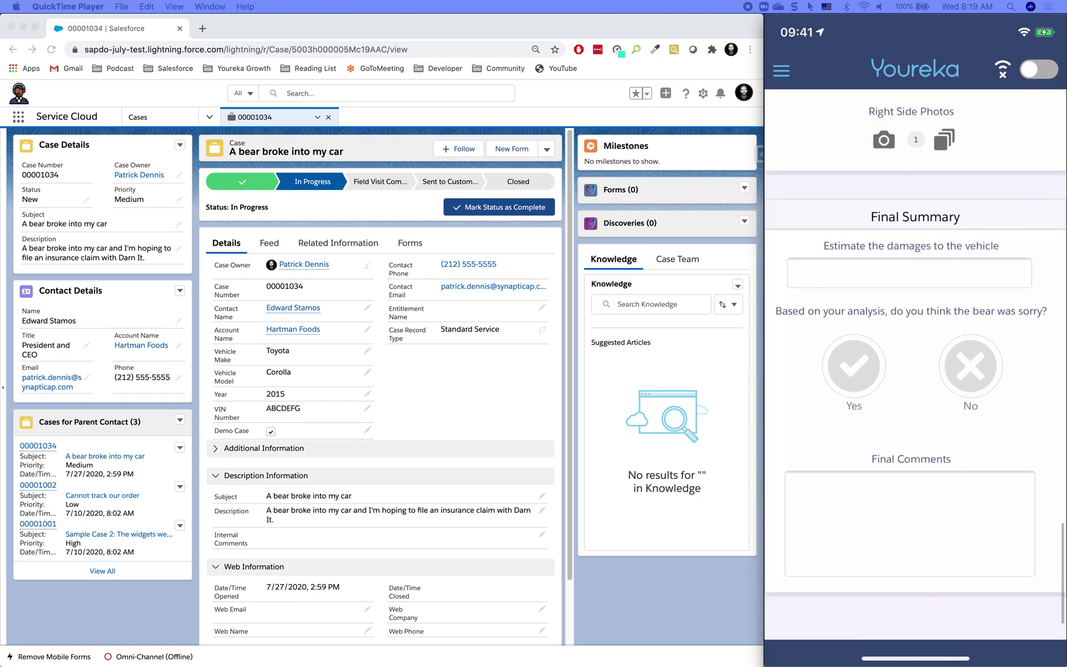
# Enter a 5000 damage estimate and answer Yes that the bear was sorry.
pyautogui.click(907, 207)
pyautogui.write('5000')
pyautogui.click(1038, 379)
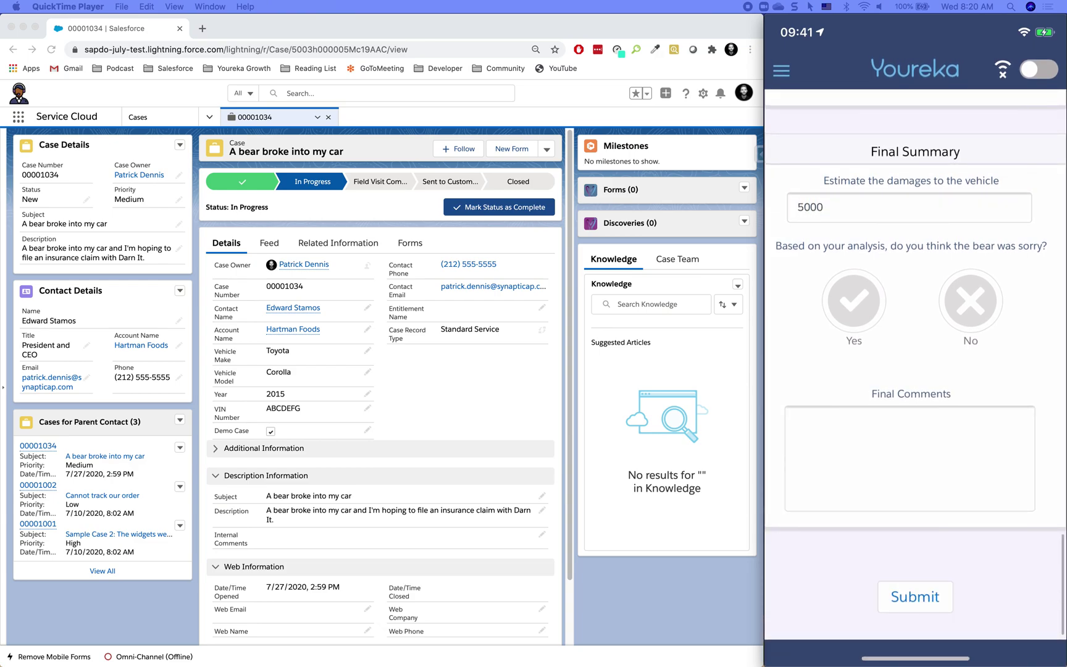
pyautogui.click(854, 301)
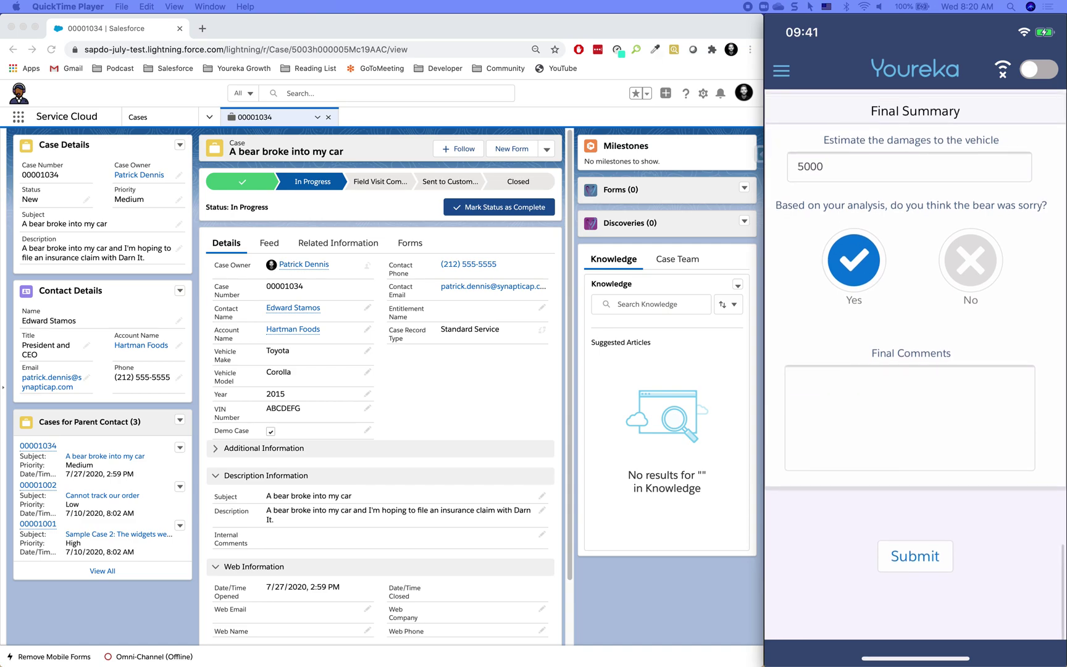
pyautogui.click(909, 458)
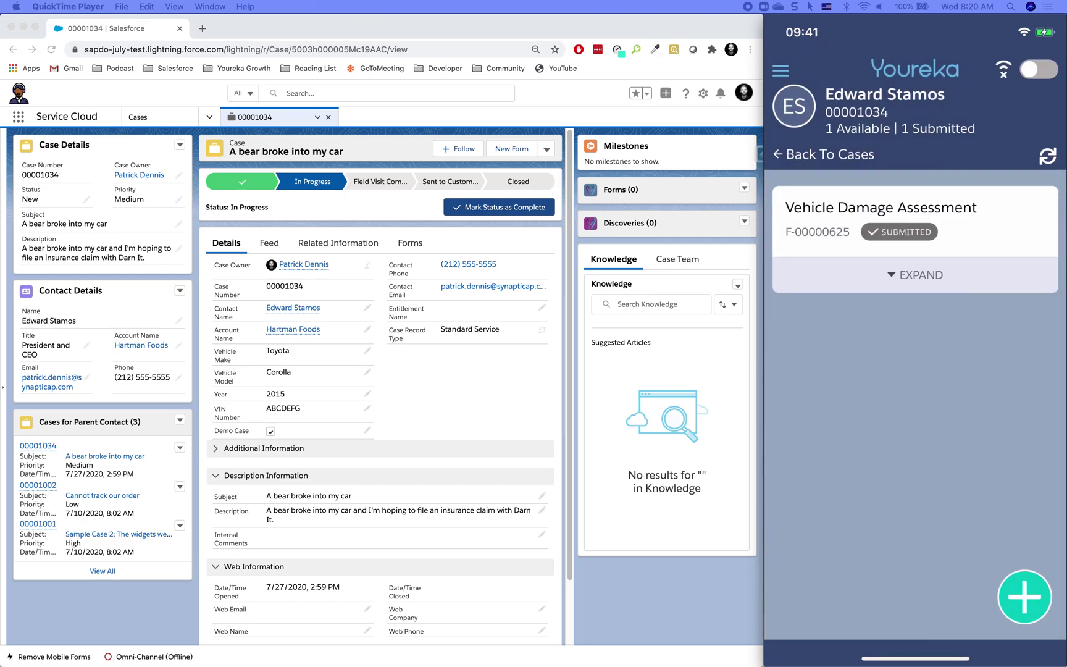
# Reload case 00001034 in Chrome to show form F-00000625 and status Field Visit Complete.
pyautogui.click(401, 31)
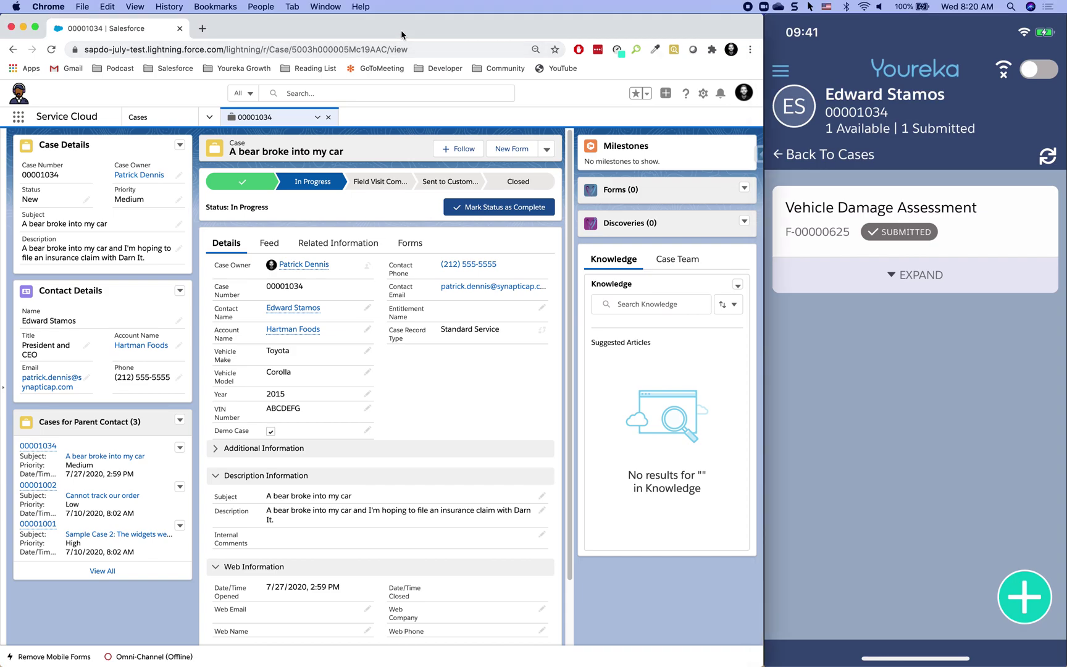
pyautogui.press('super+r')
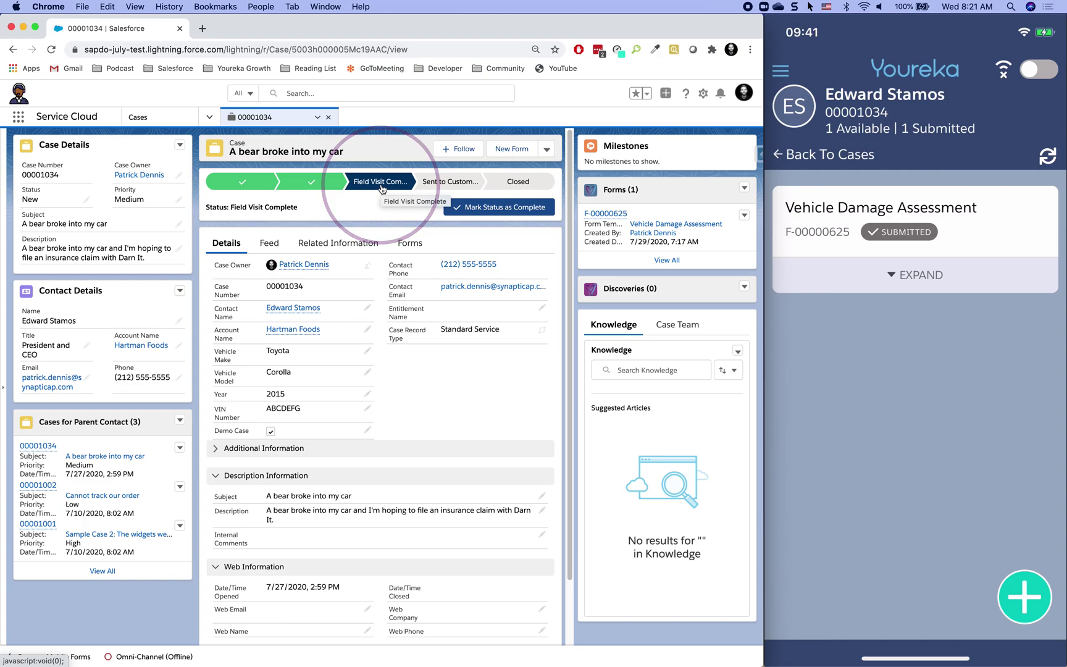
# Open form F-00000625, scroll through its answers and preview the first damage photo.
pyautogui.click(617, 215)
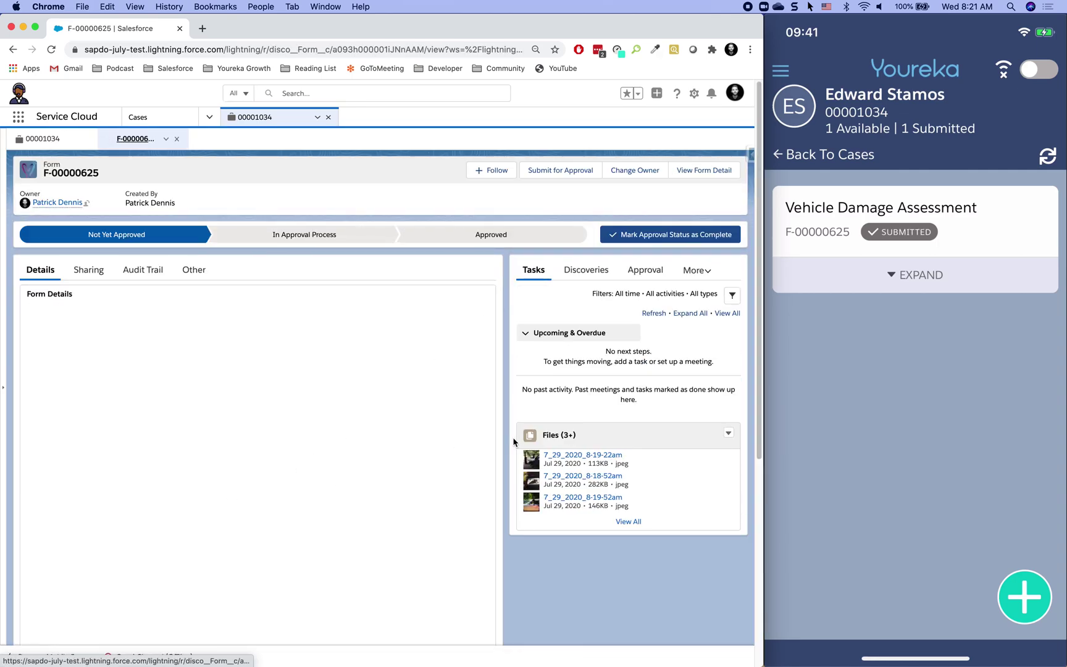
pyautogui.scroll(-5, 343, 559)
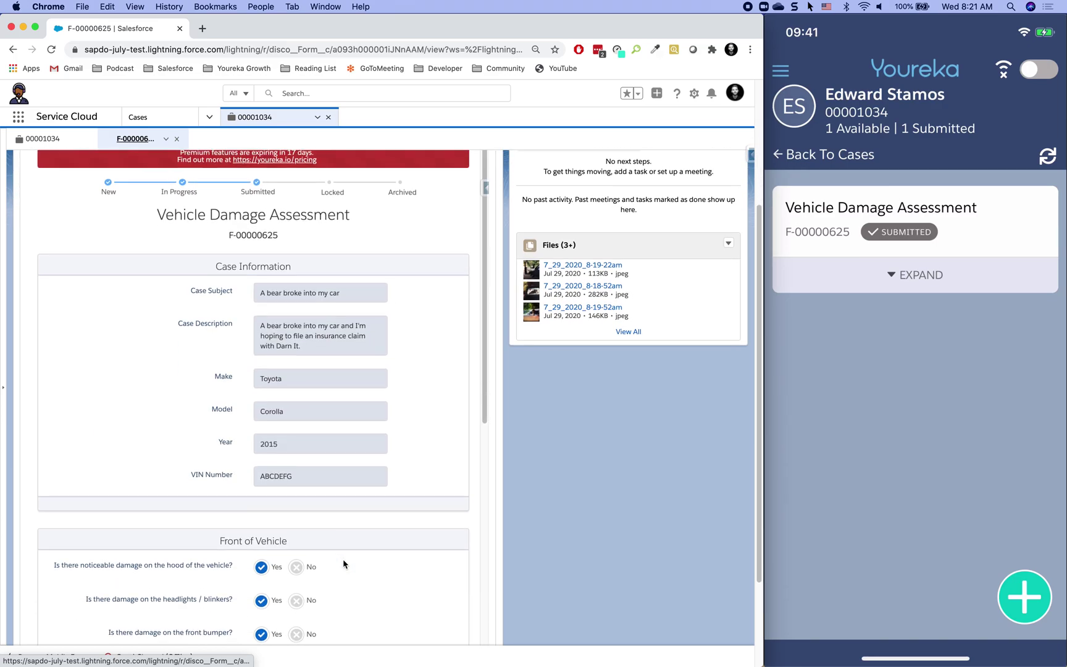
pyautogui.scroll(-8, 343, 558)
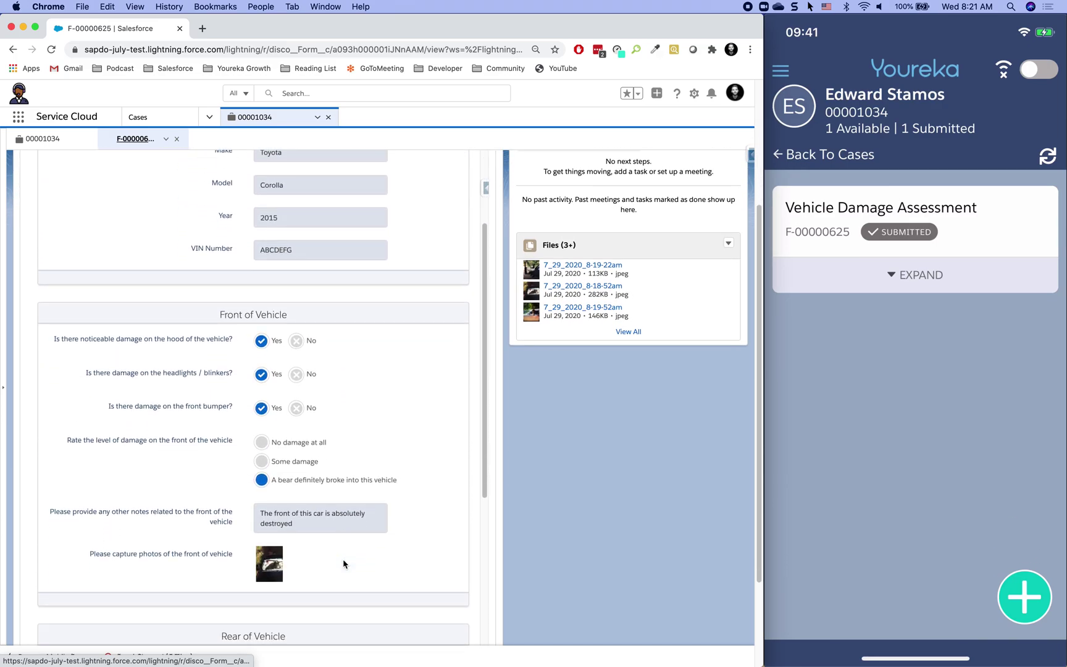
pyautogui.scroll(-10, 342, 559)
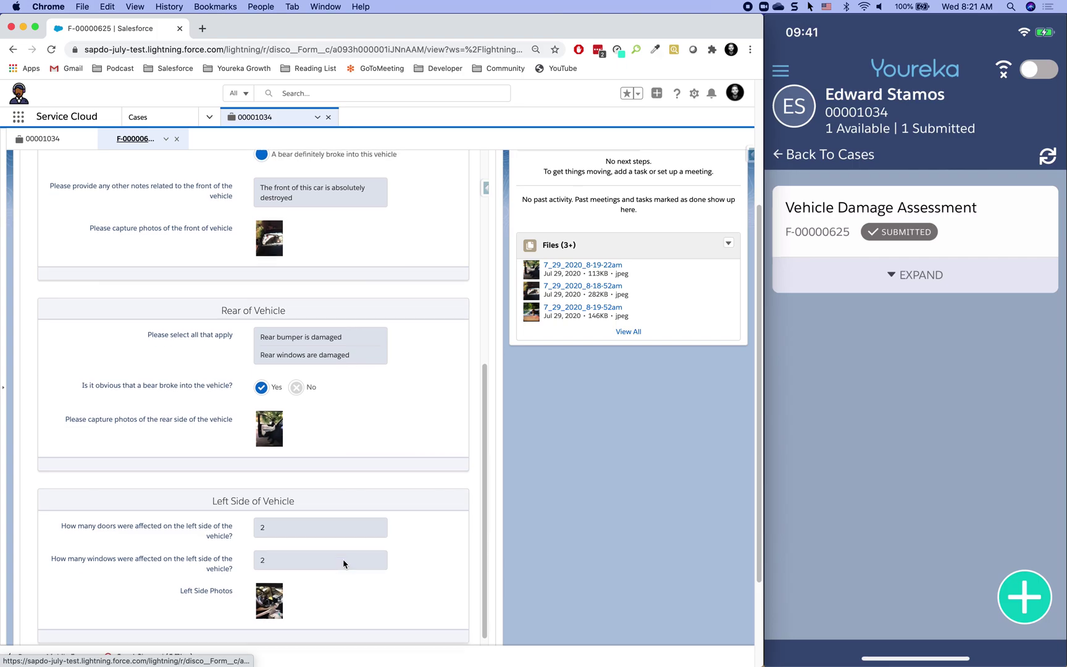
pyautogui.click(583, 266)
pyautogui.click(745, 97)
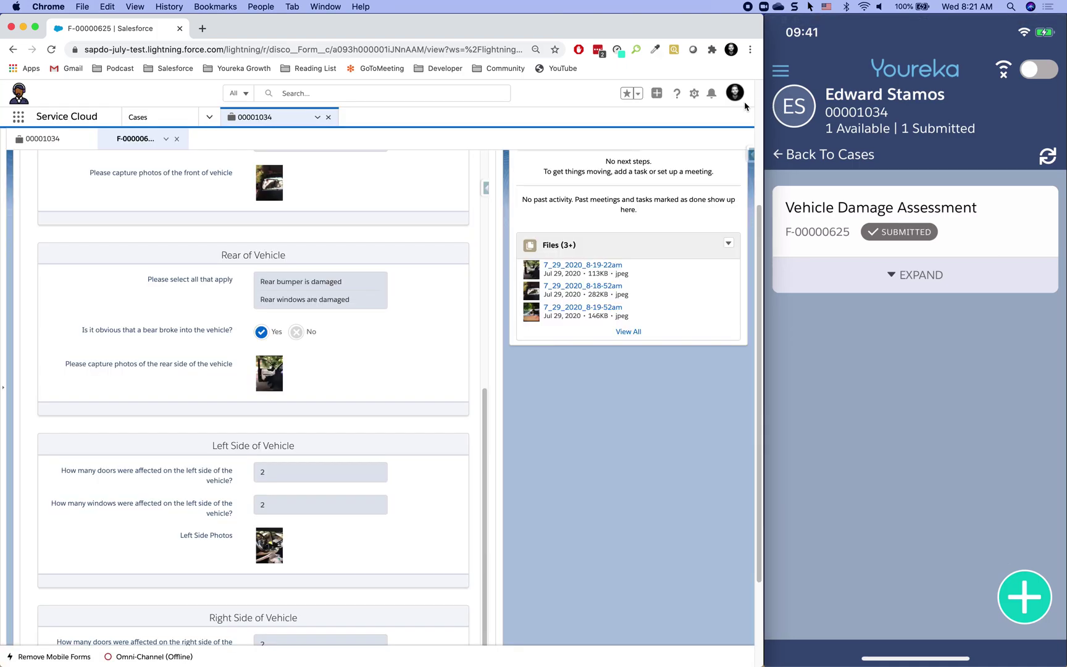
# Finish scanning the form's answers and return to the 00001034 case subtab.
pyautogui.scroll(-10, 259, 503)
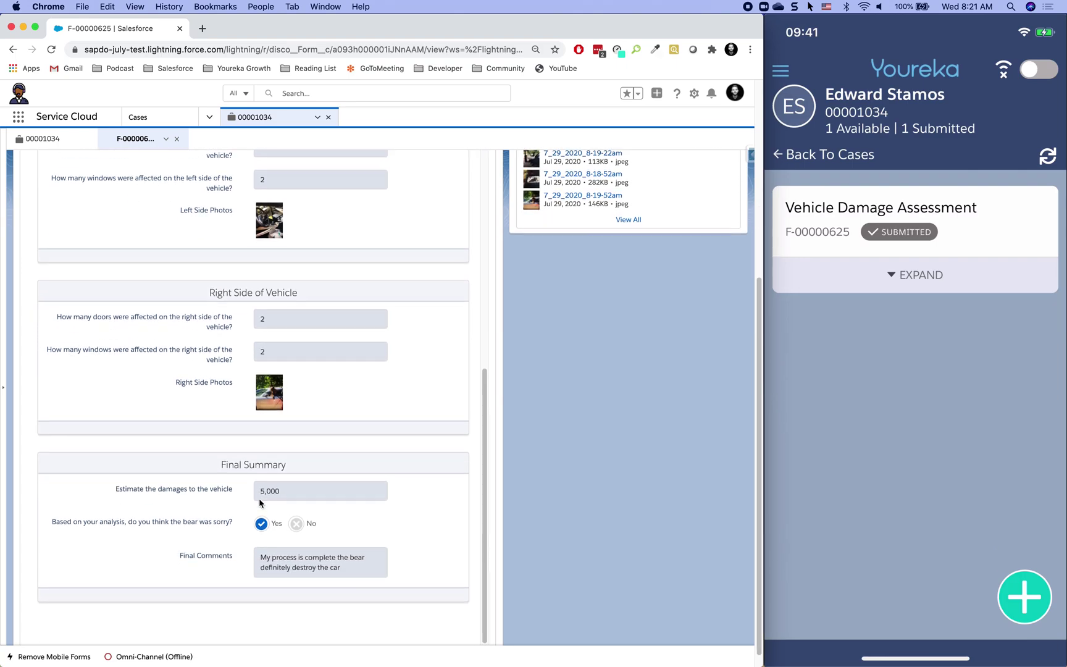
pyautogui.scroll(8, 446, 402)
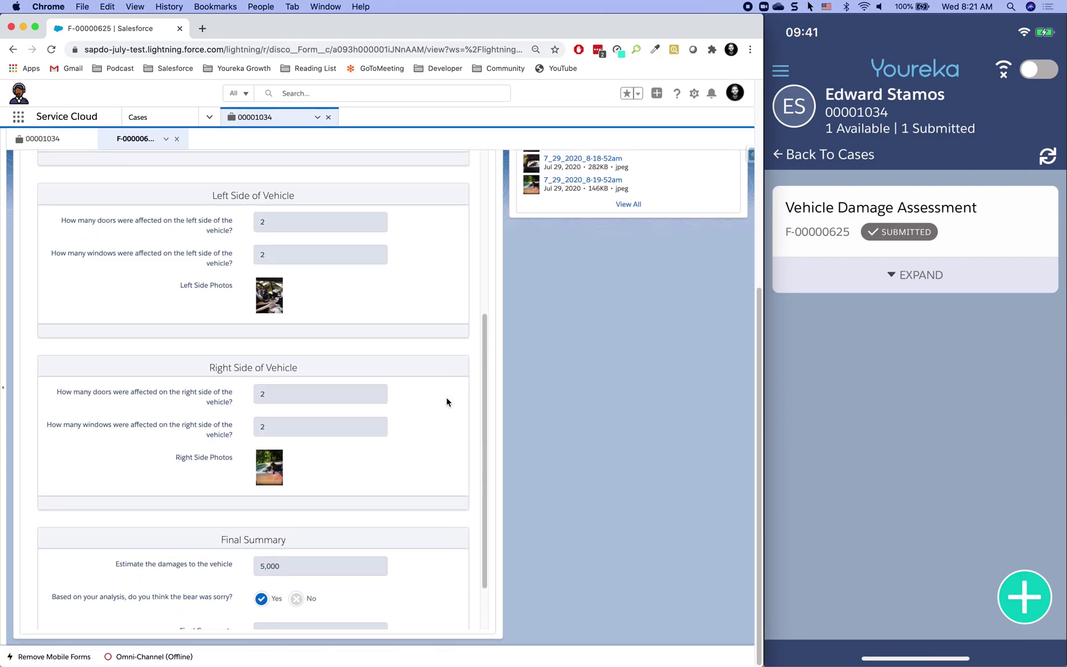
pyautogui.scroll(8, 446, 401)
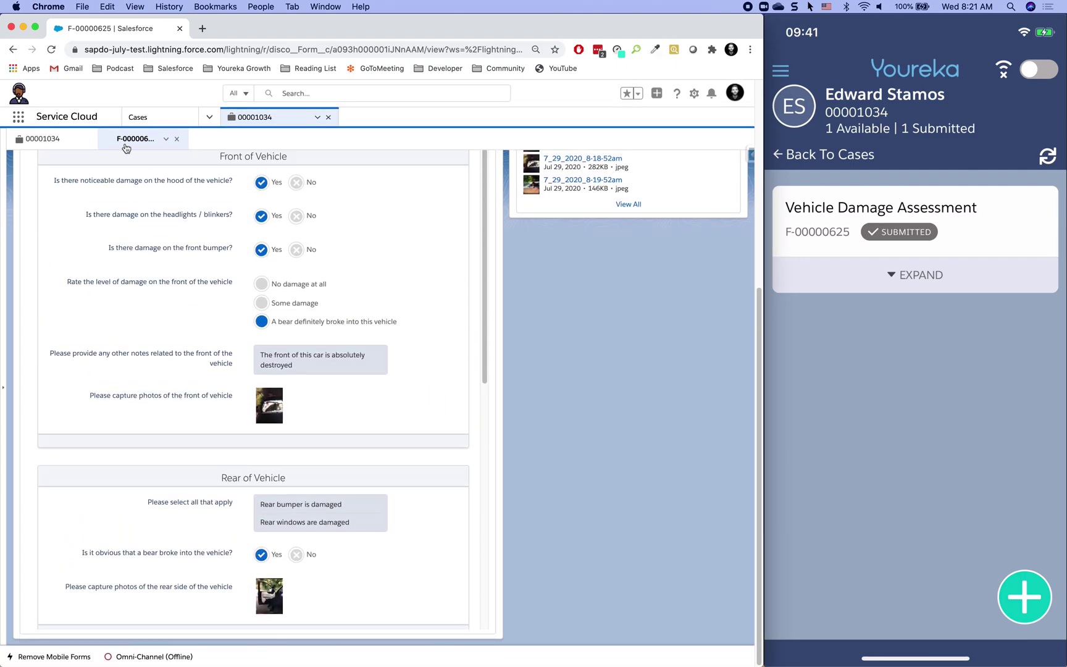
pyautogui.click(53, 140)
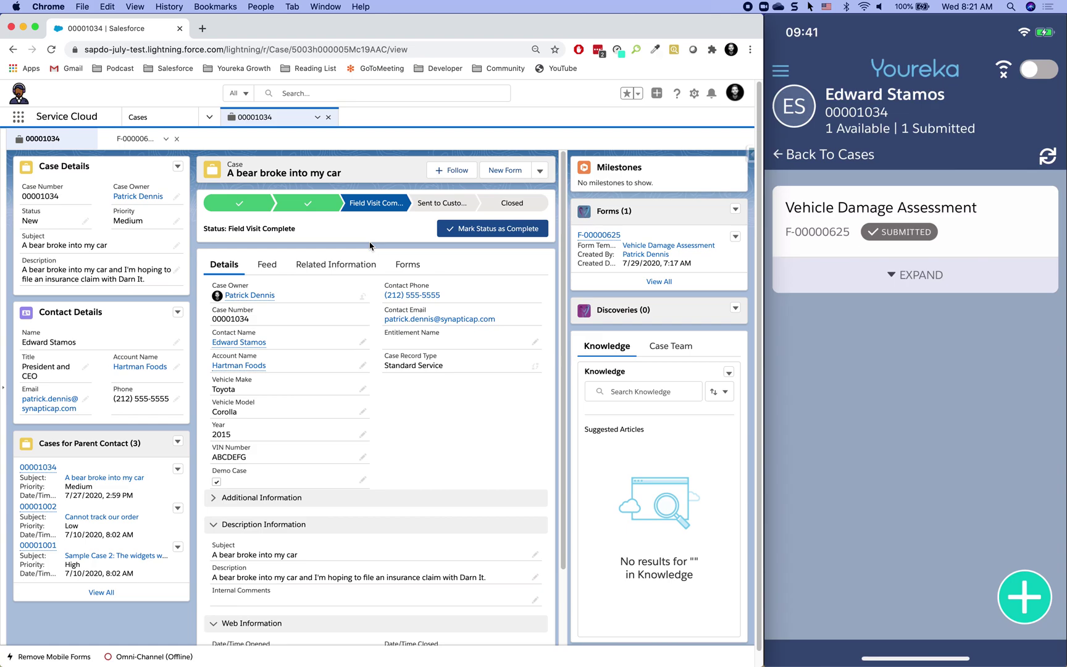
# Make Sent to Customer the current status of case 00001034, then run the Vehicle Damage Assessment action.
pyautogui.click(430, 207)
pyautogui.click(461, 234)
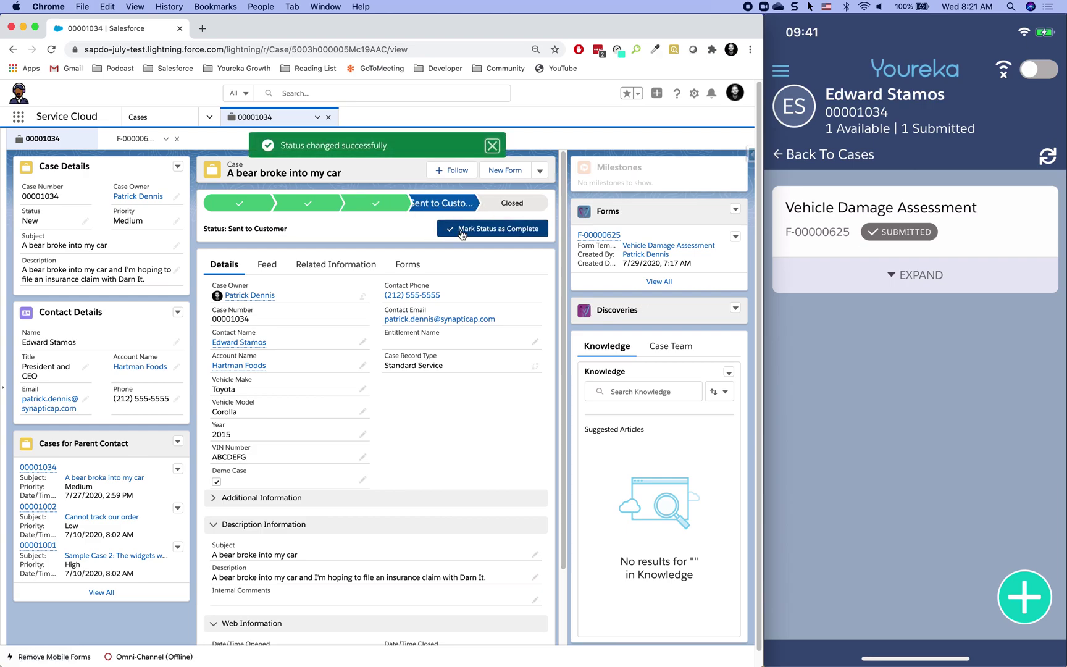
pyautogui.click(542, 171)
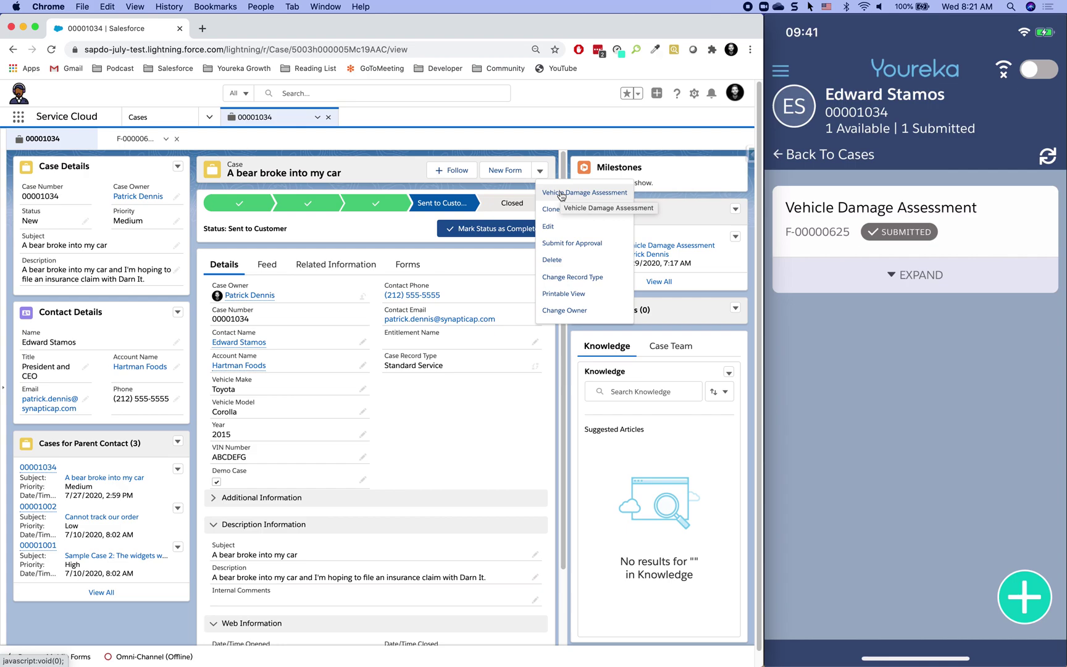
pyautogui.click(561, 194)
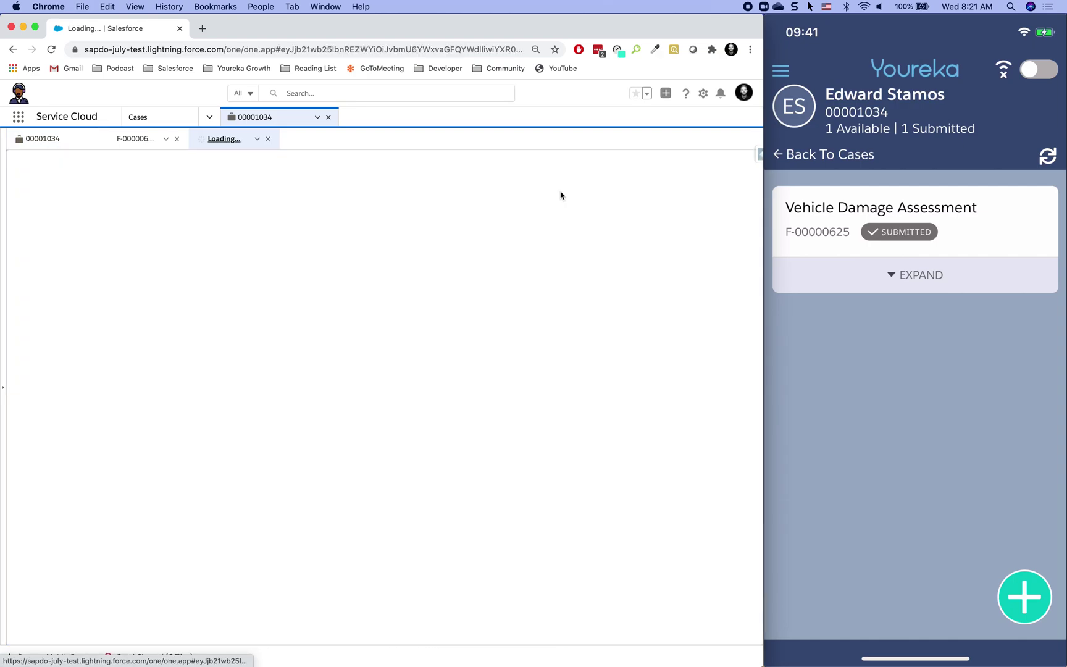